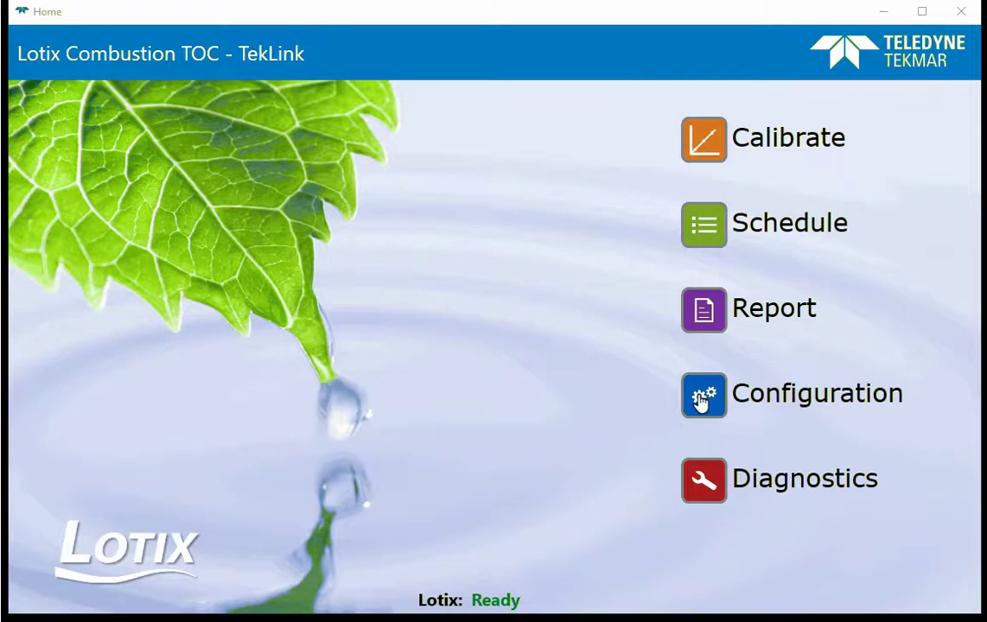
Open the configuration settings and name the instrument Lotix
{"action": "left_click", "coordinate": [702, 400]}
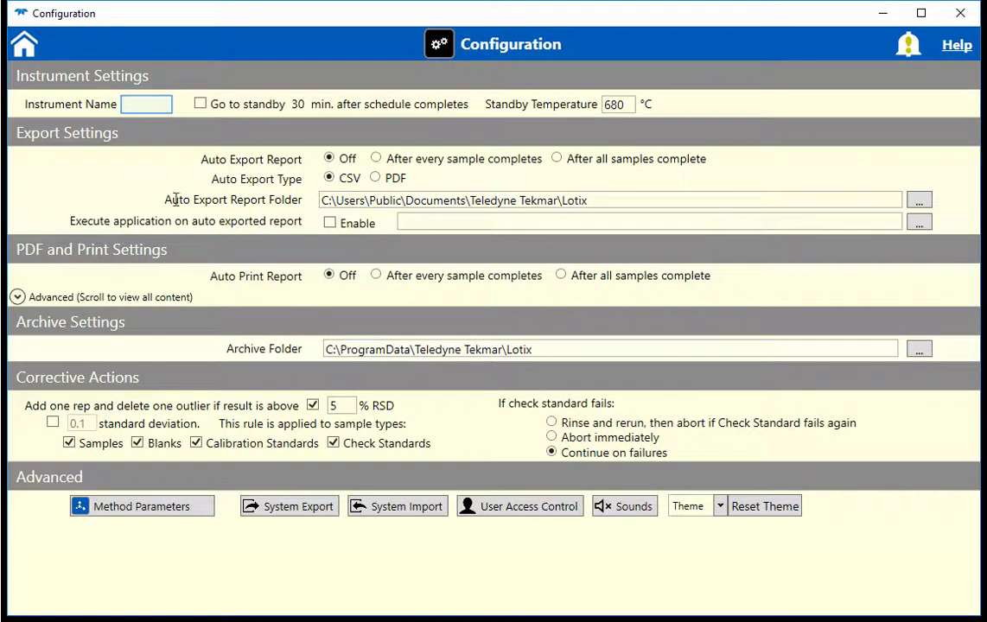
{"action": "left_click", "coordinate": [156, 100]}
{"action": "type", "text": "Lotix"}
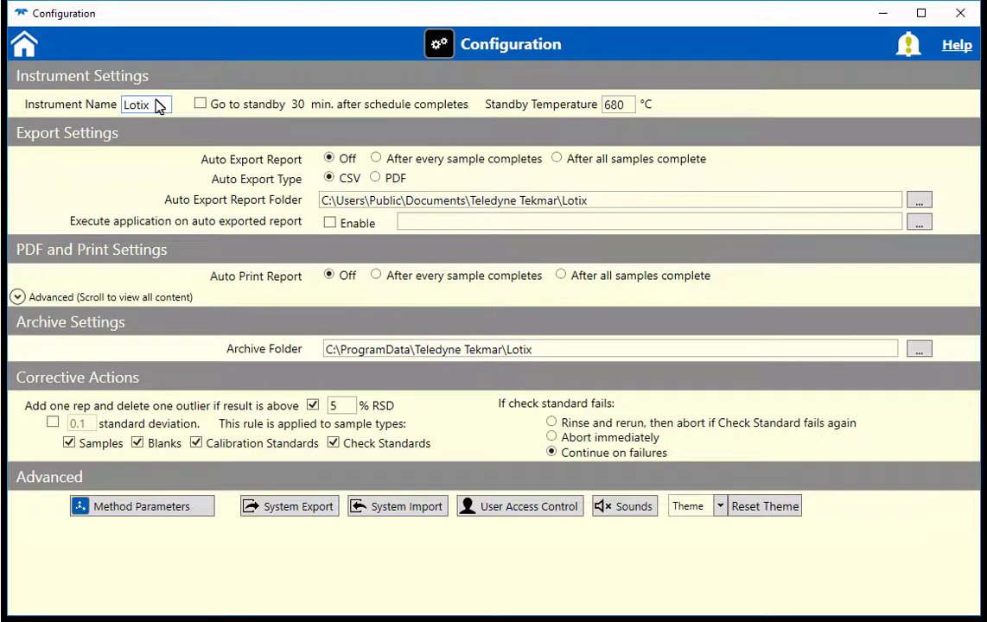
Enable going to standby 30 min after the schedule completes and set the standby temperature to 0 °C
{"action": "left_click", "coordinate": [200, 104]}
{"action": "left_click_drag", "start_coordinate": [624, 103], "coordinate": [583, 114]}
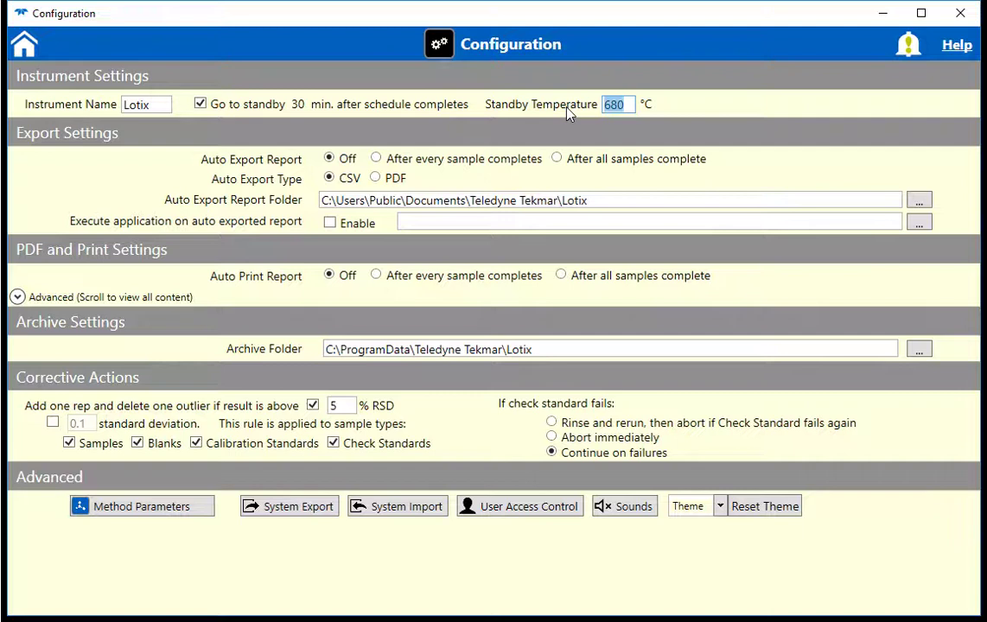
{"action": "type", "text": "0"}
Set reports to auto export as CSV and to auto print after all samples complete
{"action": "left_click", "coordinate": [556, 159]}
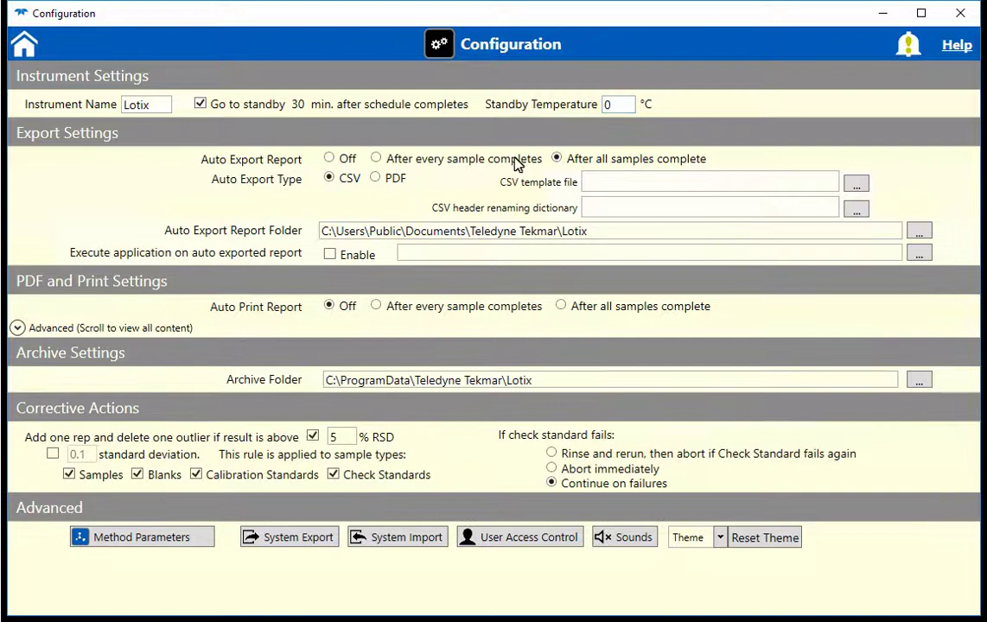
{"action": "left_click", "coordinate": [376, 179]}
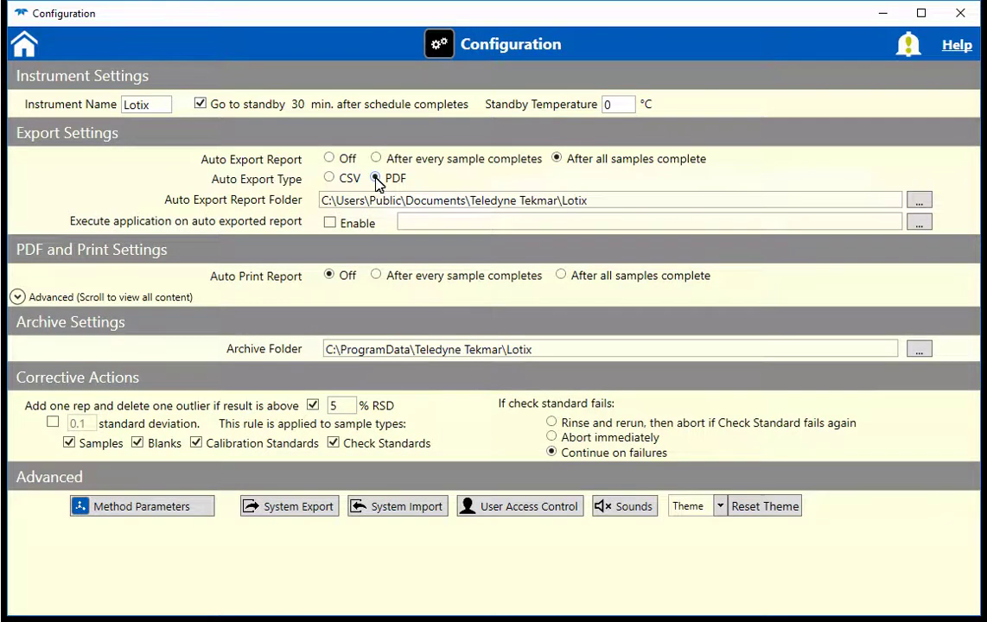
{"action": "left_click", "coordinate": [329, 179]}
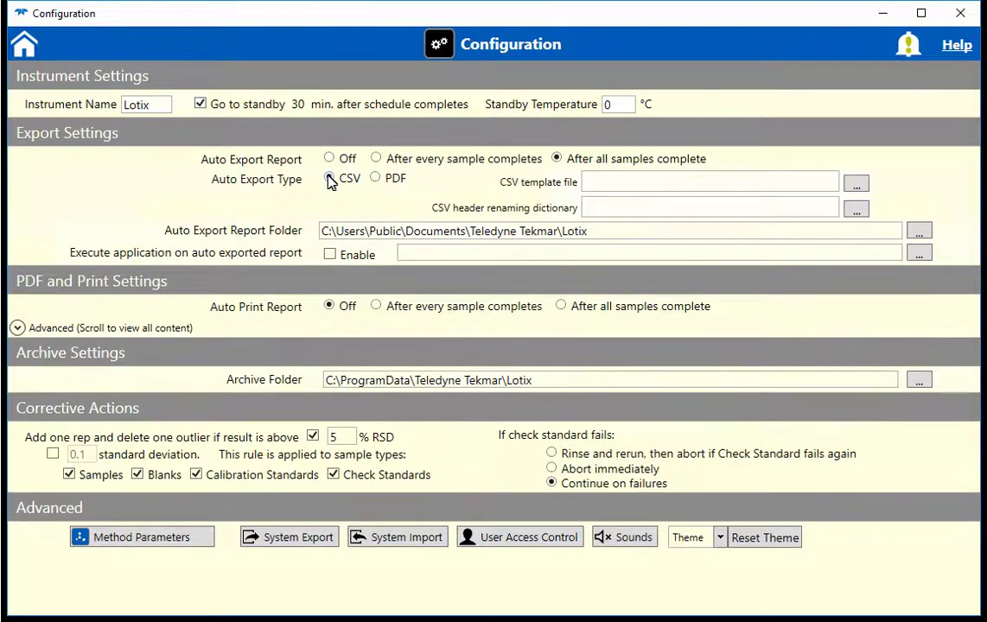
{"action": "left_click", "coordinate": [560, 307]}
Examine the advanced PDF and print settings, from report content options to logo, watermarks, orientation and font
{"action": "left_click", "coordinate": [19, 329]}
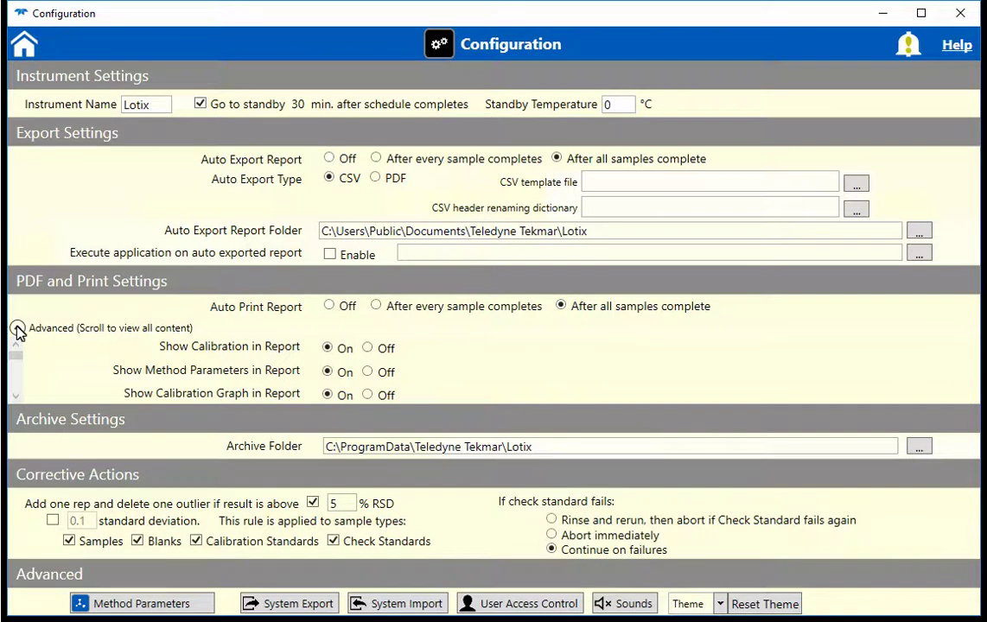
{"action": "left_click", "coordinate": [16, 398]}
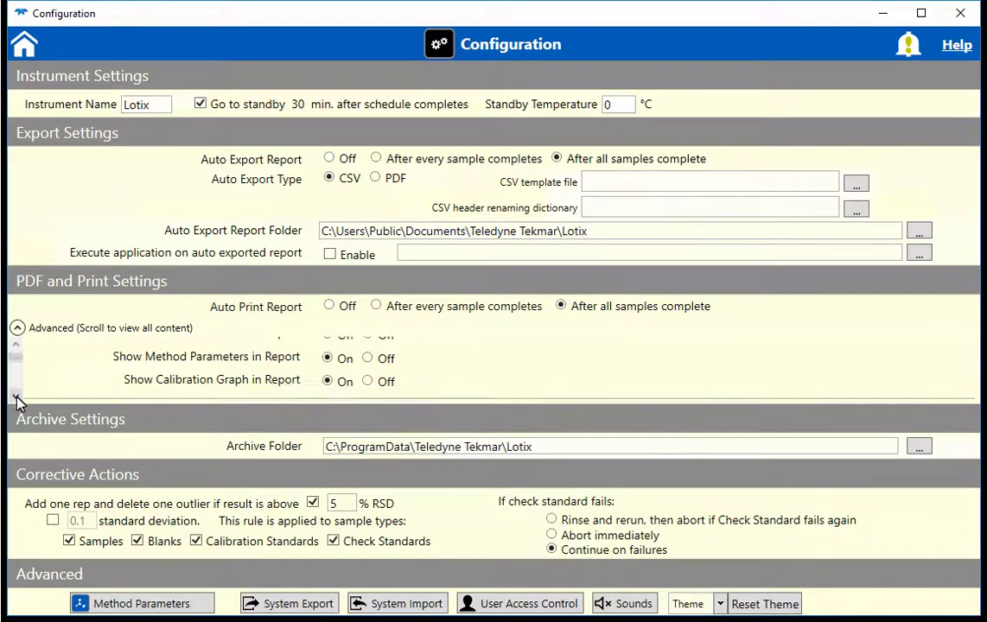
{"action": "left_click", "coordinate": [16, 397]}
{"action": "left_click", "coordinate": [17, 397]}
{"action": "left_click", "coordinate": [17, 398]}
{"action": "left_click", "coordinate": [16, 397]}
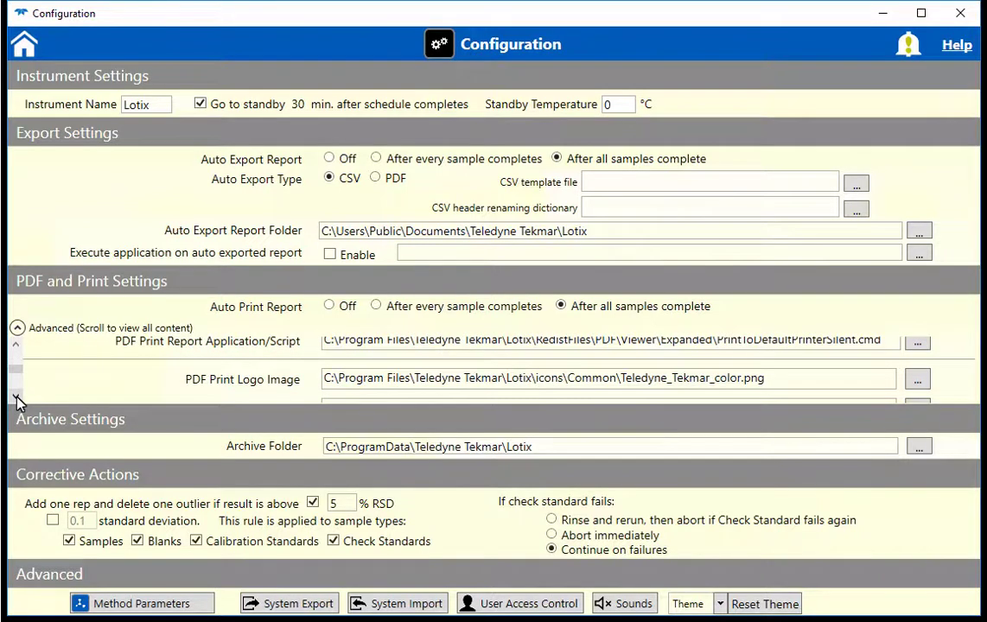
{"action": "left_click", "coordinate": [17, 397]}
{"action": "left_click", "coordinate": [17, 398]}
{"action": "left_click", "coordinate": [17, 398]}
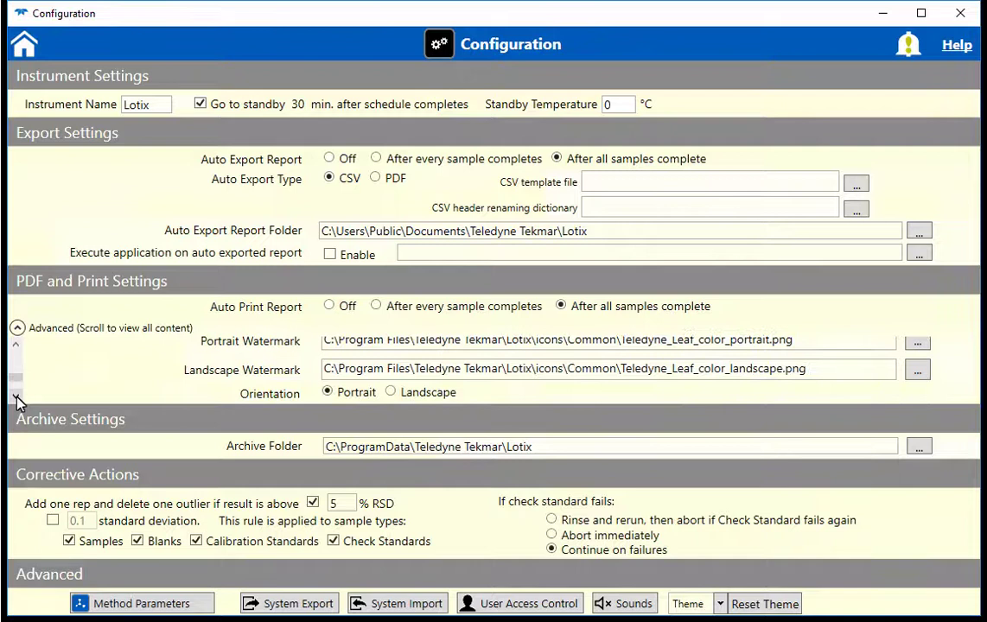
{"action": "left_click", "coordinate": [17, 398]}
{"action": "left_click", "coordinate": [17, 398]}
{"action": "left_click", "coordinate": [16, 398]}
{"action": "left_click", "coordinate": [16, 398]}
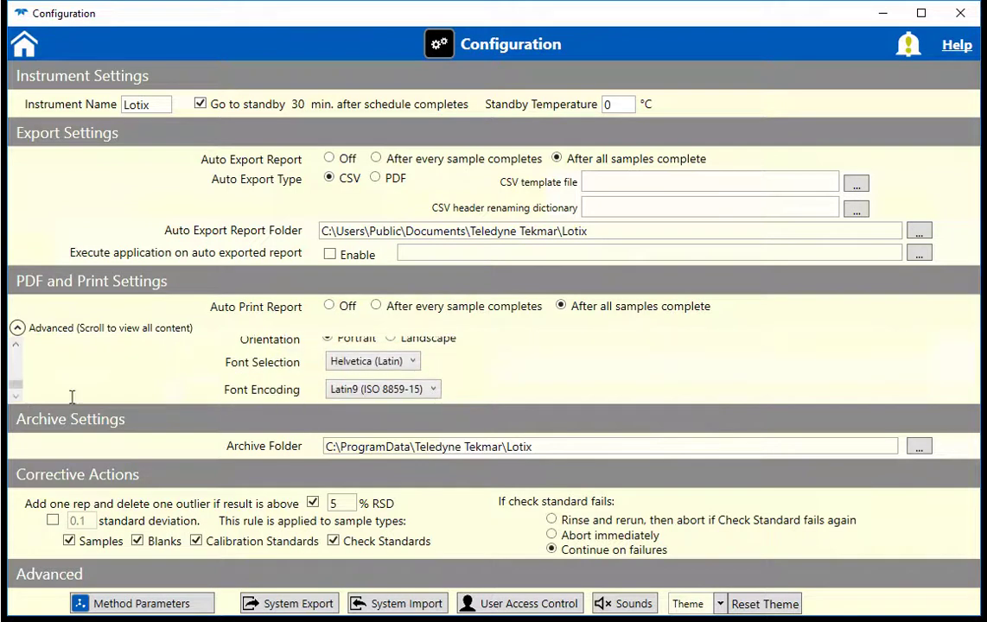
Set the archive folder to C:\ProgramData\Teledyne Tekmar\Lotix\Archive and make failed check standards rinse and rerun, aborting on a second failure
{"action": "left_click", "coordinate": [538, 446]}
{"action": "type", "text": "\\Archiv"}
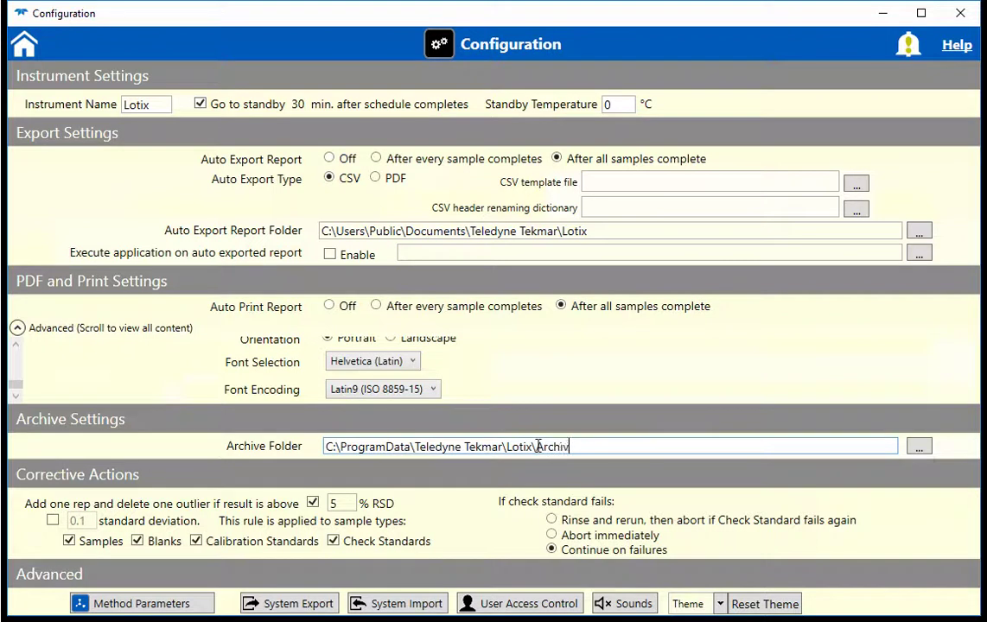
{"action": "type", "text": "e"}
{"action": "left_click", "coordinate": [552, 521]}
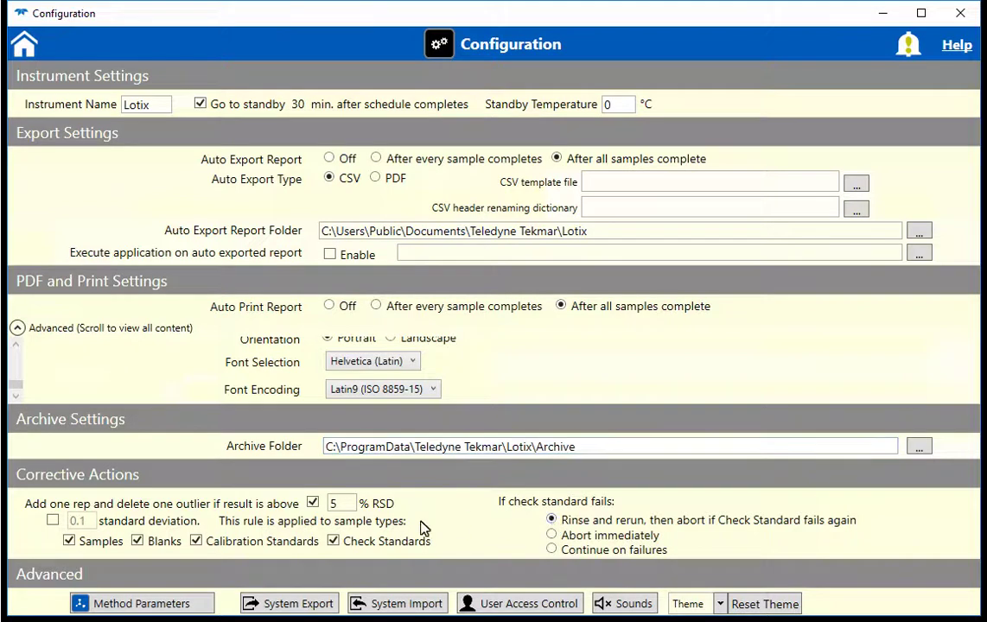
Review the TOC method parameters and the system data import options, including the archive file selection
{"action": "left_click", "coordinate": [182, 605]}
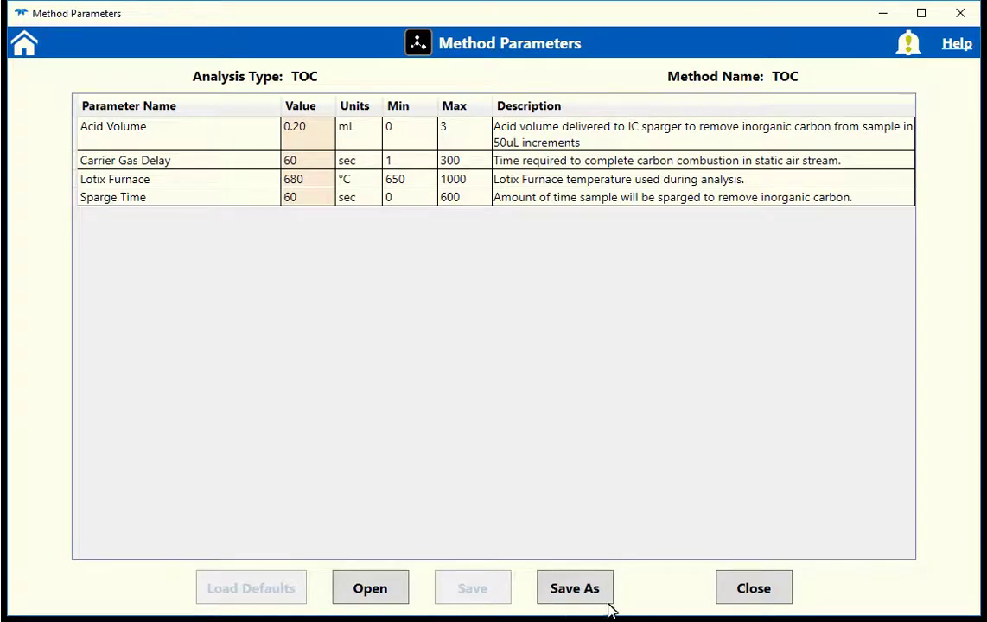
{"action": "left_click", "coordinate": [749, 595]}
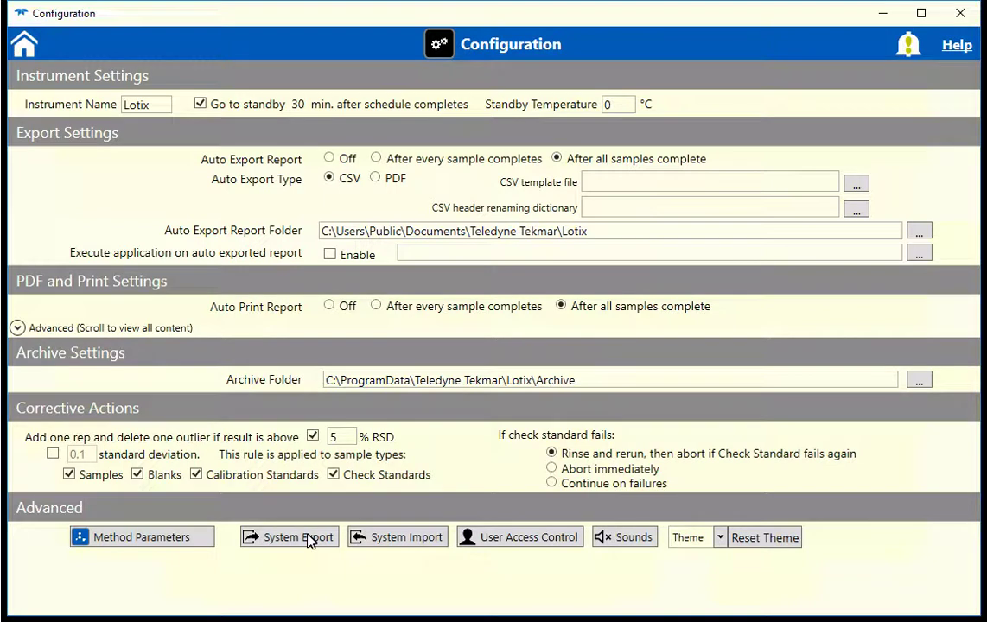
{"action": "left_click", "coordinate": [413, 542]}
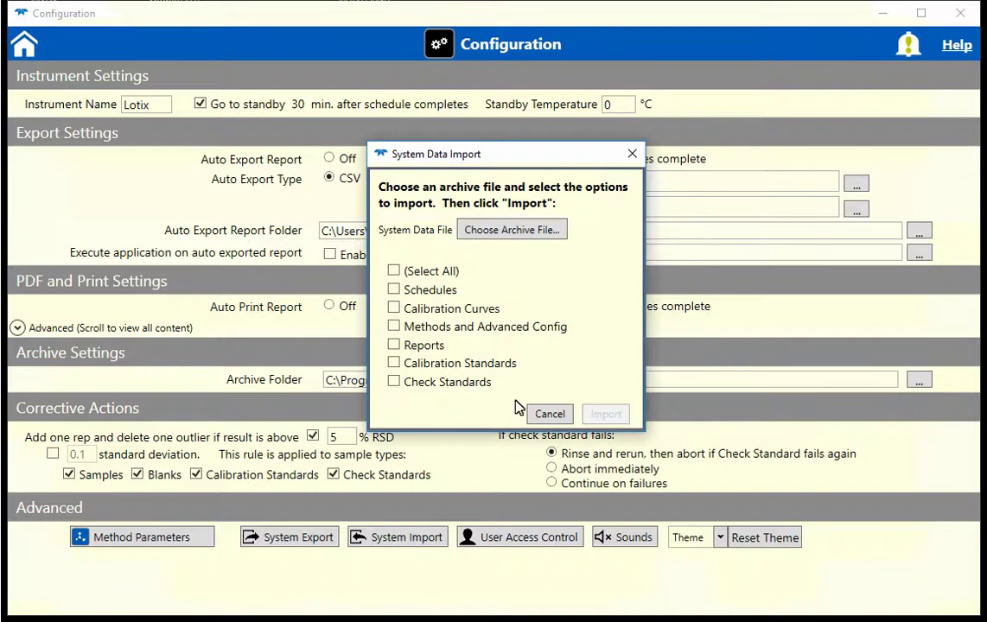
{"action": "left_click", "coordinate": [529, 235]}
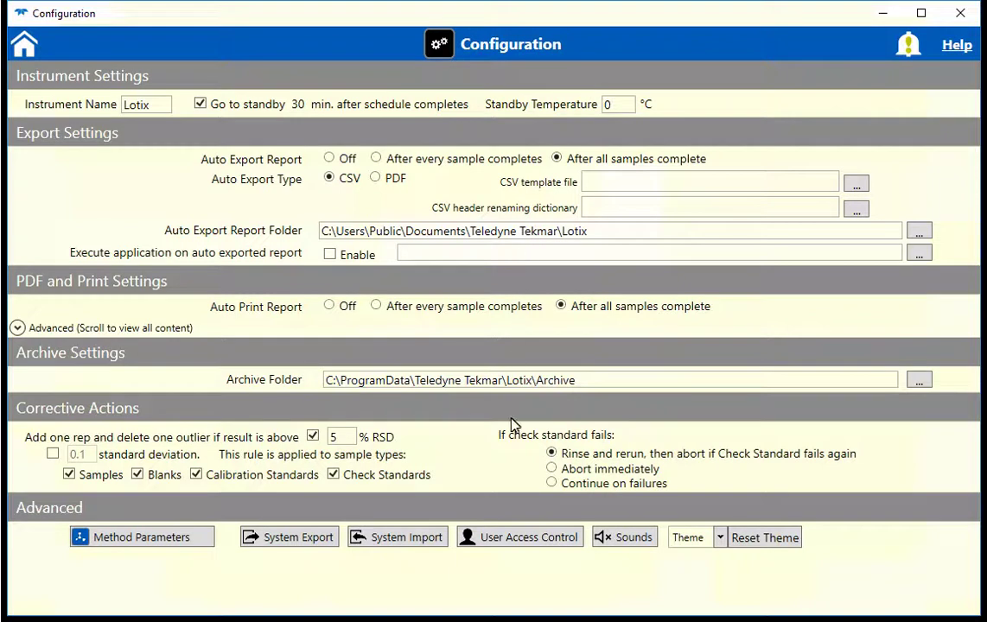
Remove the Edit Methods permission from the registered user, set the automatic logoff time to 5 minutes, and save the user access settings
{"action": "left_click", "coordinate": [513, 539]}
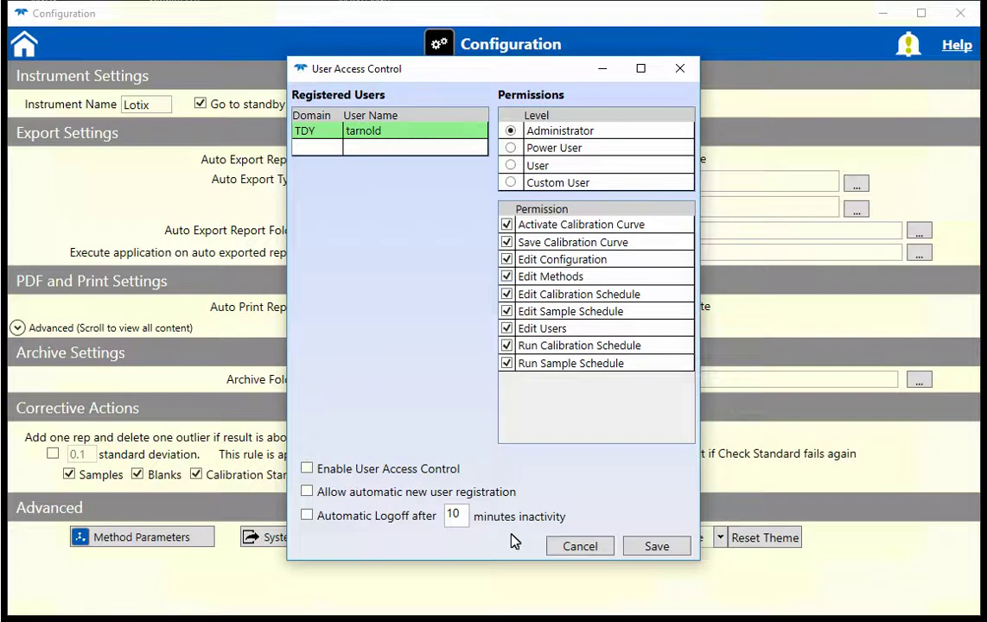
{"action": "left_click", "coordinate": [508, 276]}
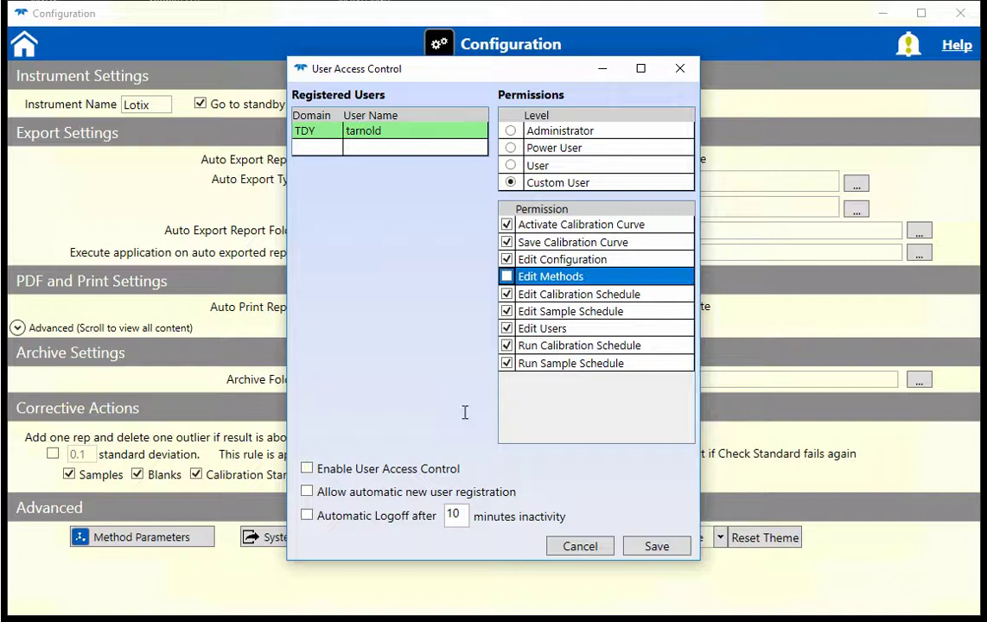
{"action": "type", "text": "5"}
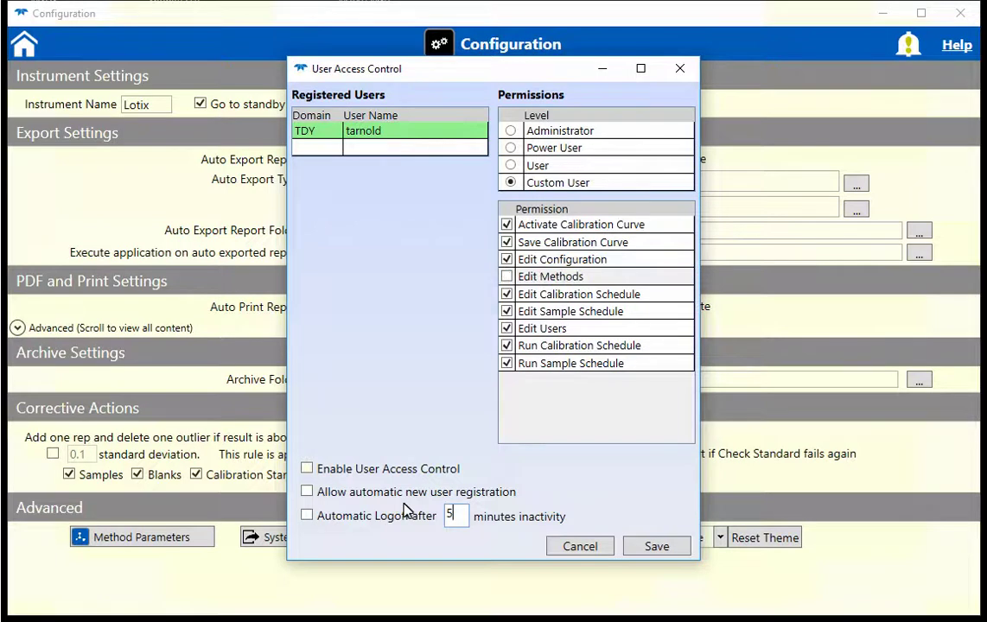
{"action": "left_click", "coordinate": [642, 550]}
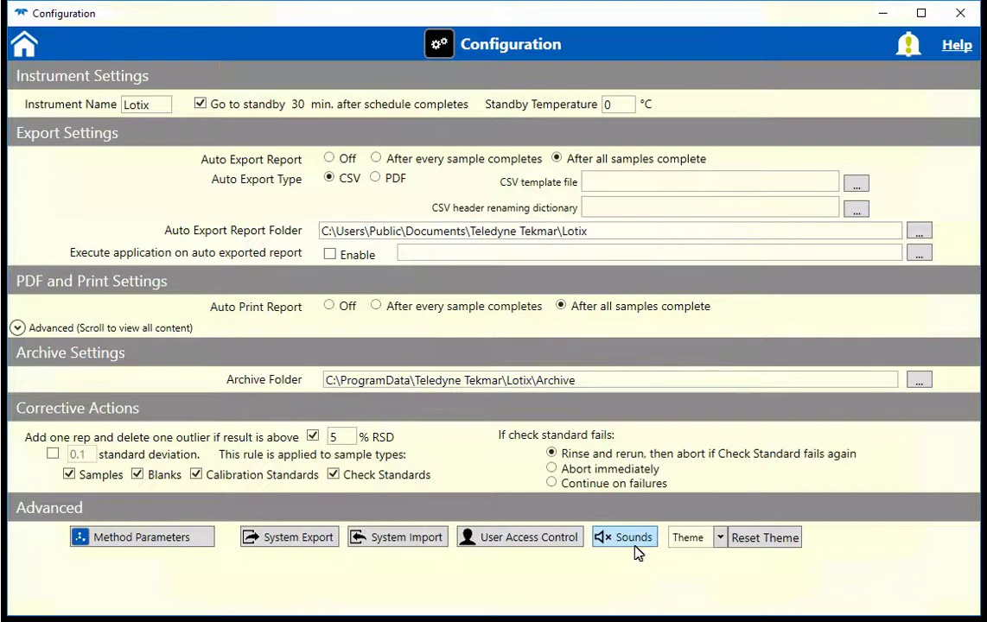
View the sound configuration for schedule, check standard and user notification events, and accept it as is
{"action": "left_click", "coordinate": [636, 543]}
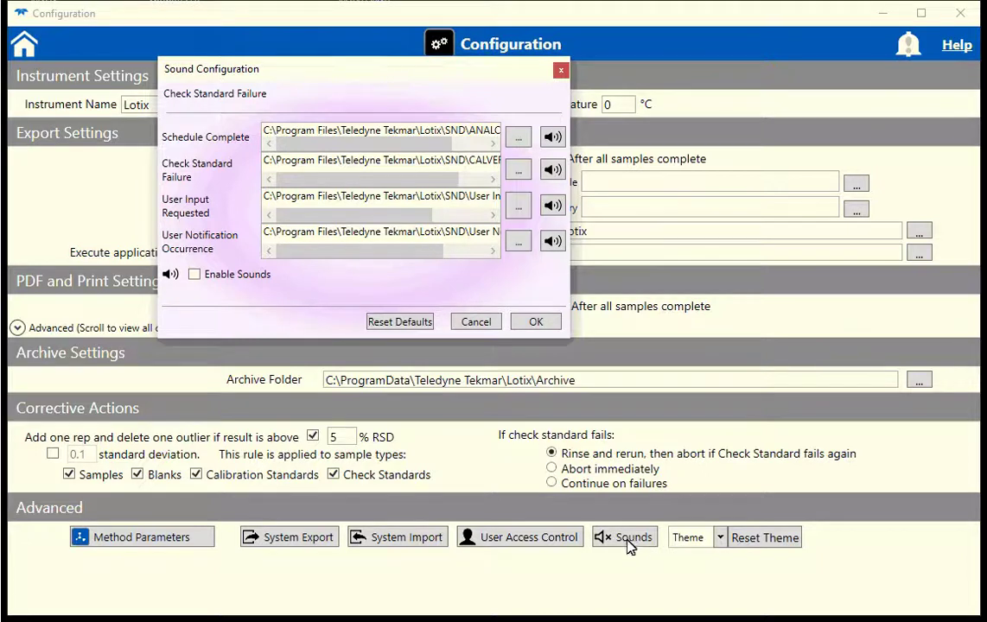
{"action": "left_click", "coordinate": [533, 322]}
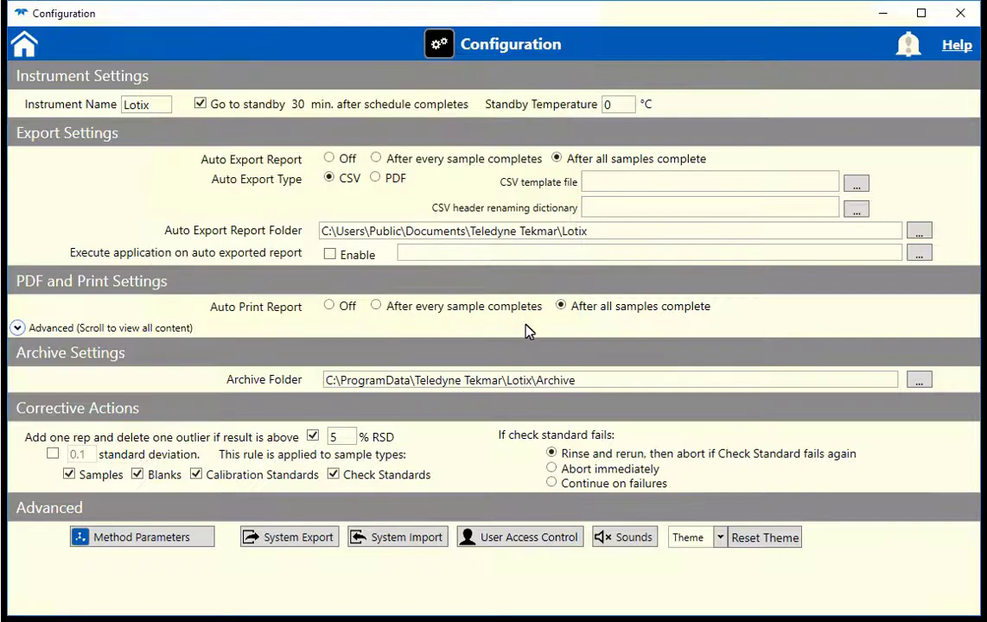
Try a light blue theme colour for the configuration screen and reset the theme to its default
{"action": "left_click", "coordinate": [721, 539]}
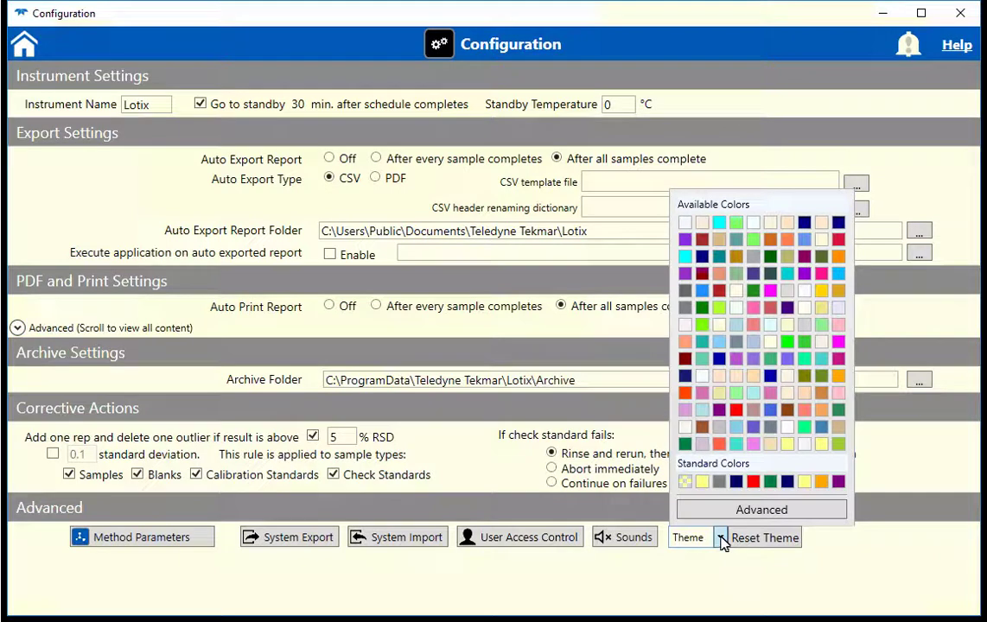
{"action": "left_click", "coordinate": [719, 343]}
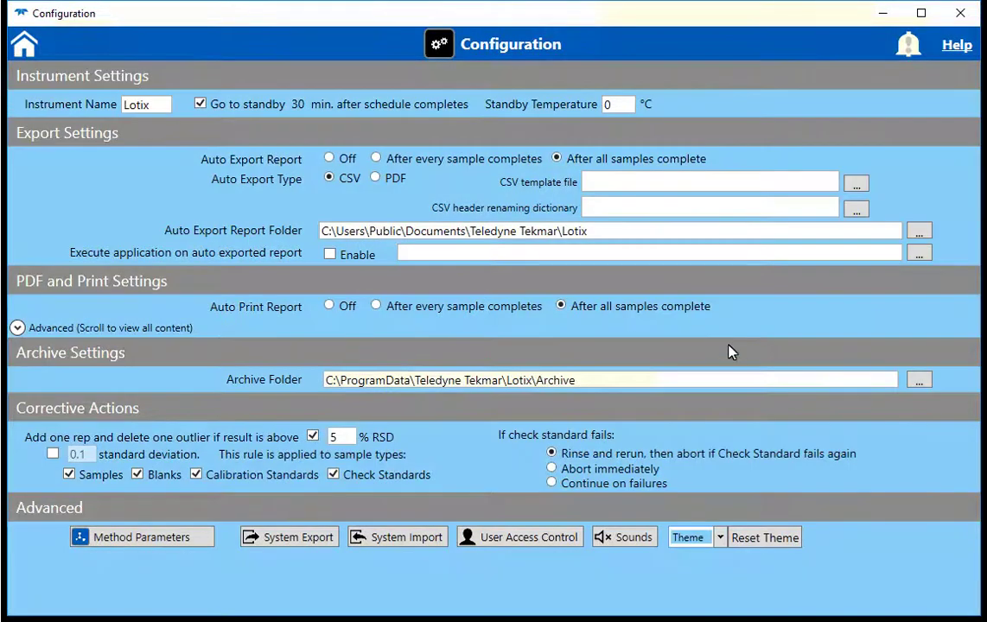
{"action": "left_click", "coordinate": [761, 539]}
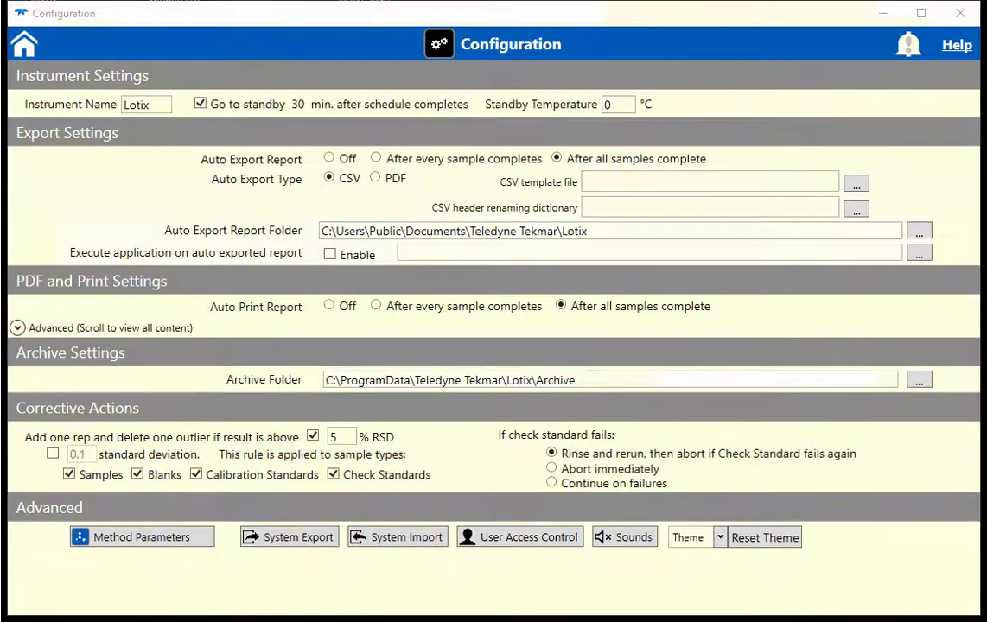